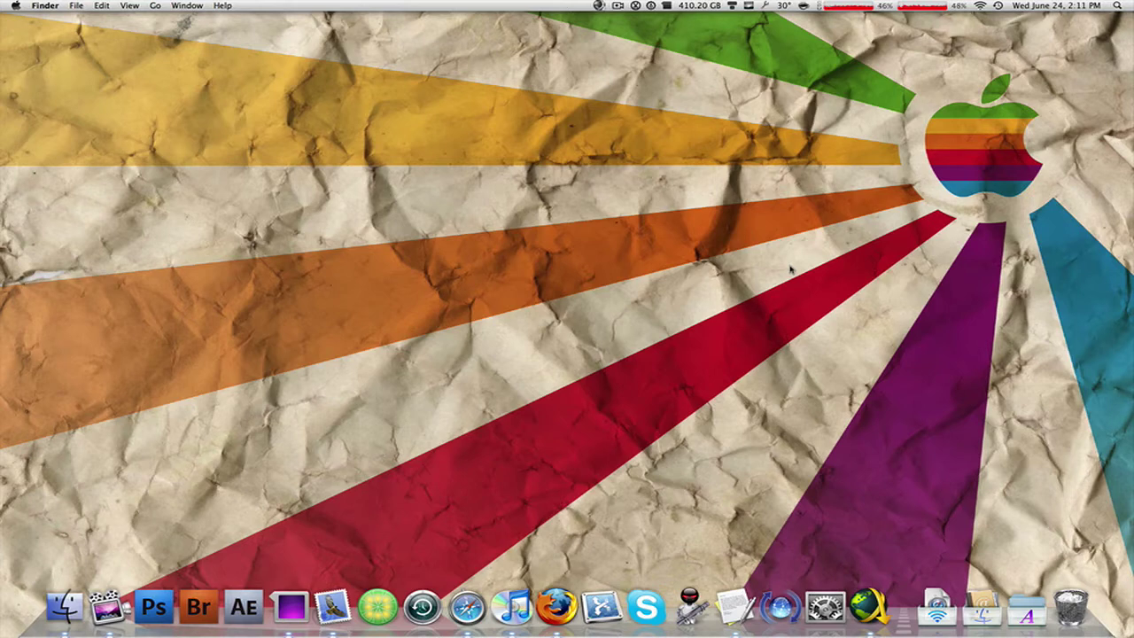
Switch to jDownloader and hide the TextEdit window.
left_click(869, 606)
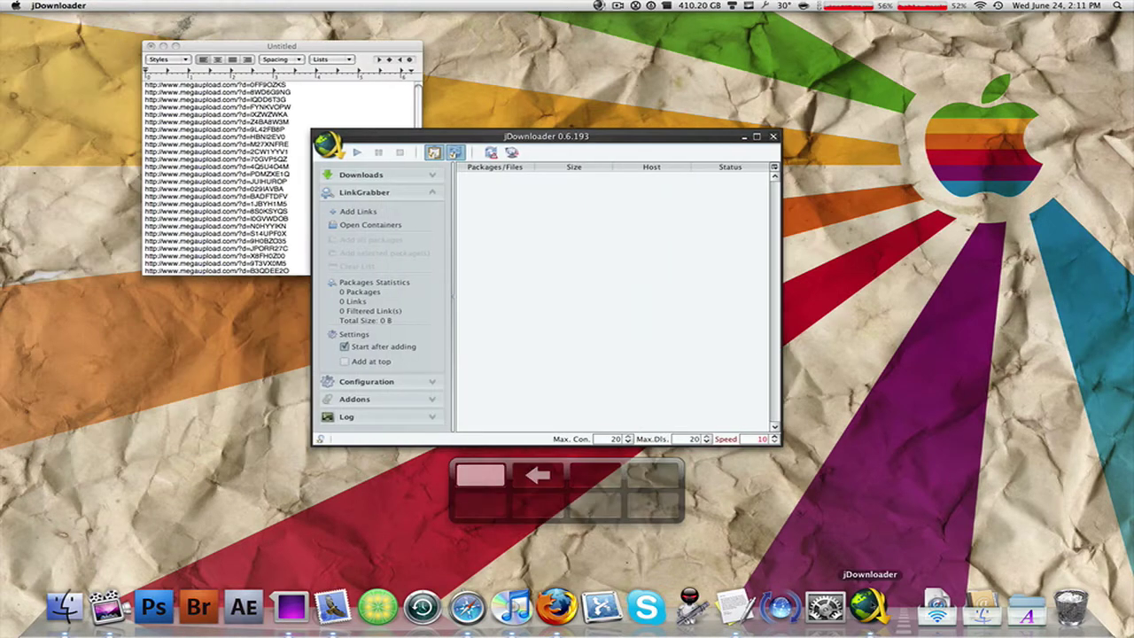
left_click(318, 109)
key("super+h")
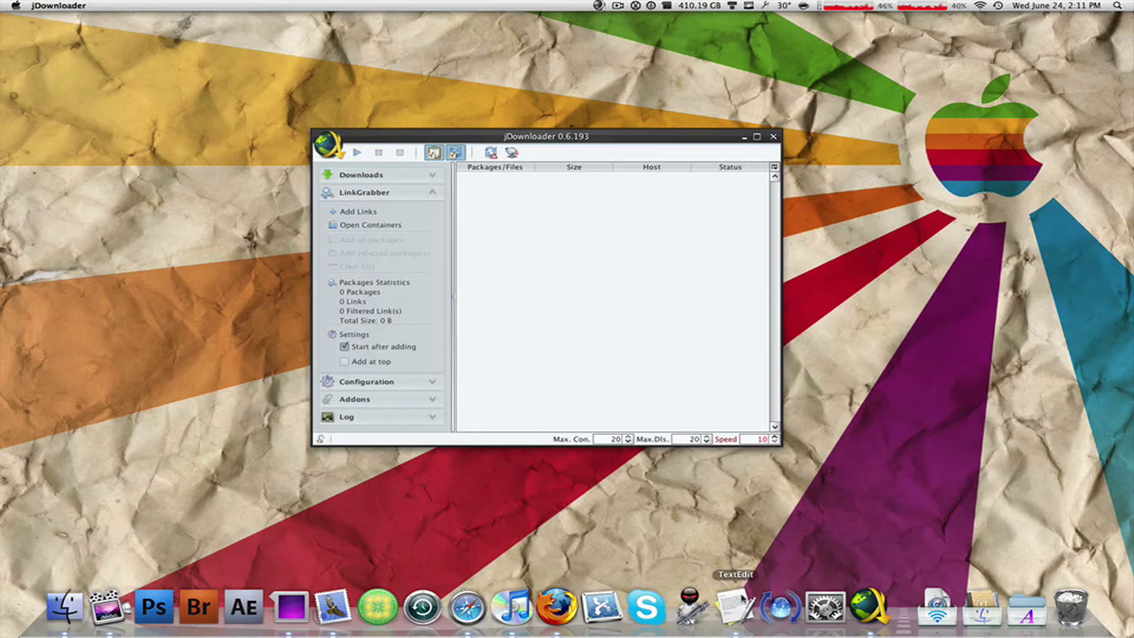
Bring back the untitled TextEdit document and select its whole list of Megaupload links for copying.
left_click(744, 600)
scroll(266, 142, "down", 3)
scroll(266, 122, "up", 3)
left_click(312, 164)
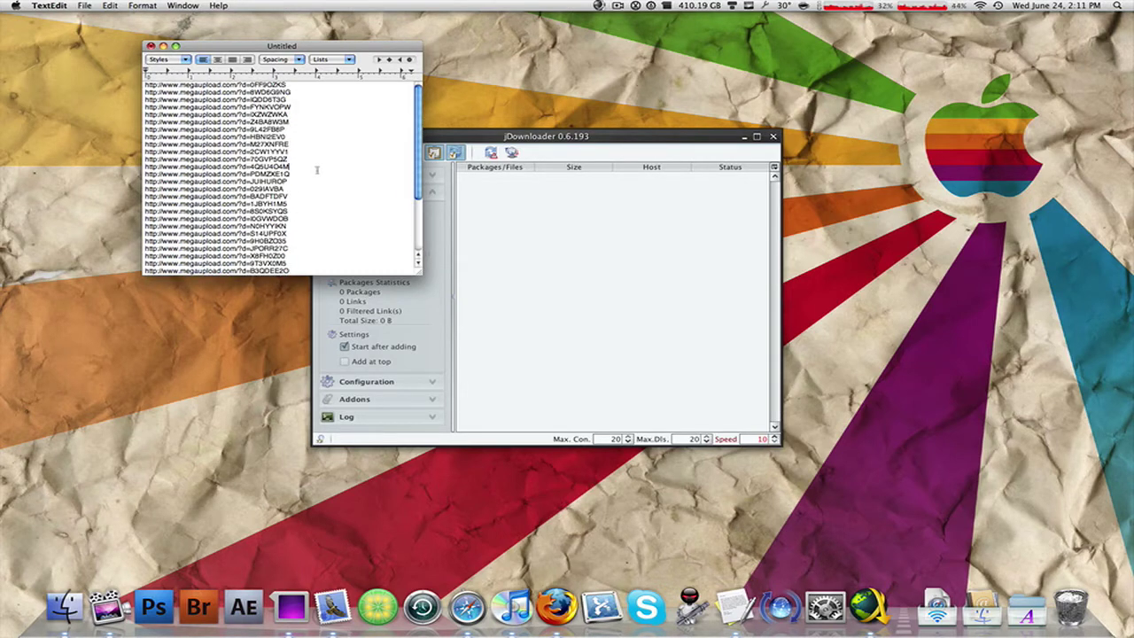
key("super+a")
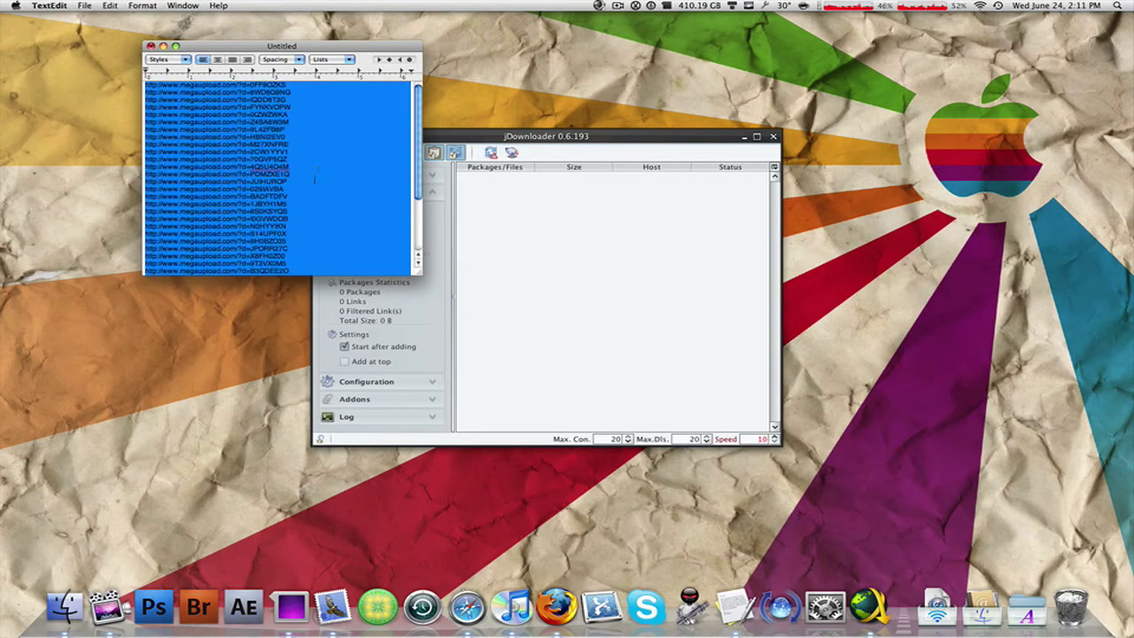
Switch to jDownloader, add the copied Megaupload links to the LinkGrabber and continue with them.
left_click(623, 309)
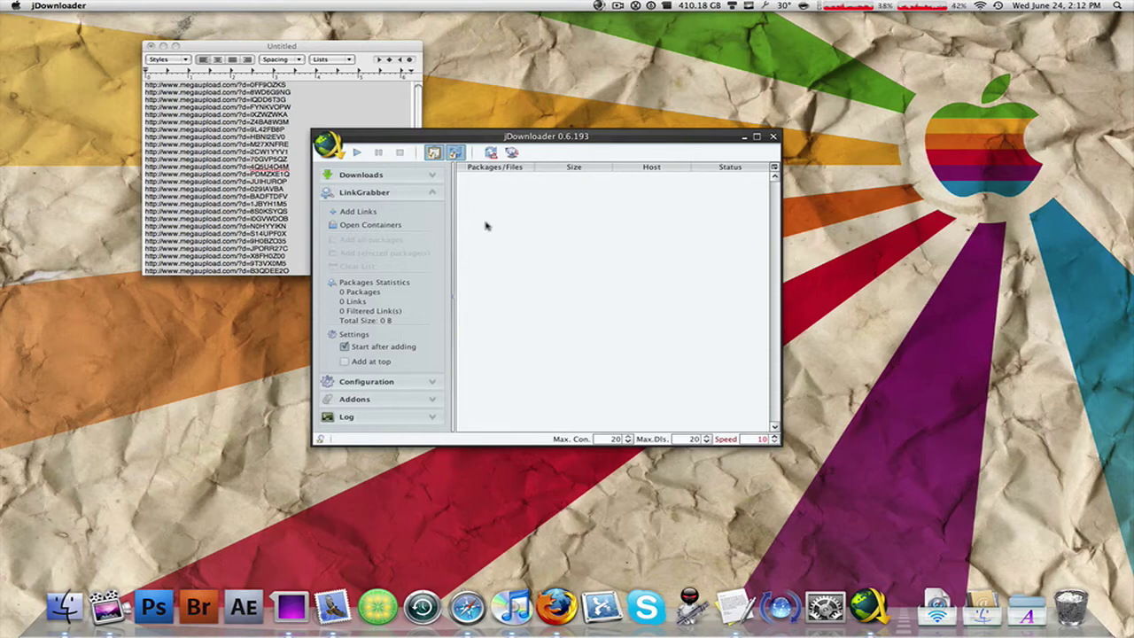
left_click(360, 212)
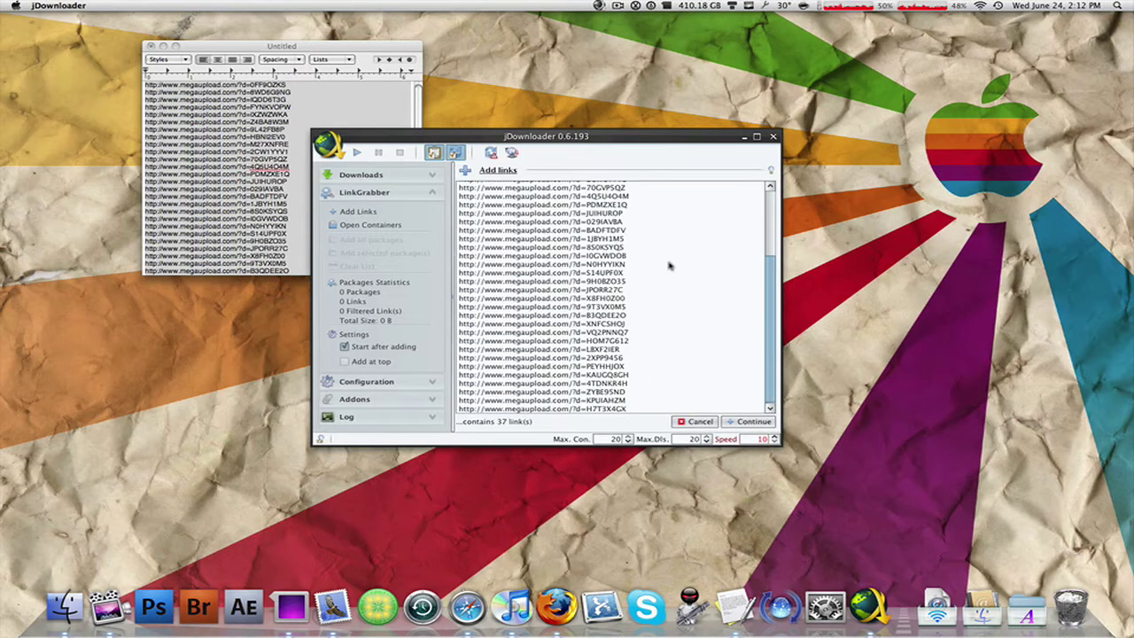
scroll(625, 257, "up", 5)
scroll(626, 257, "down", 2)
scroll(614, 232, "up", 2)
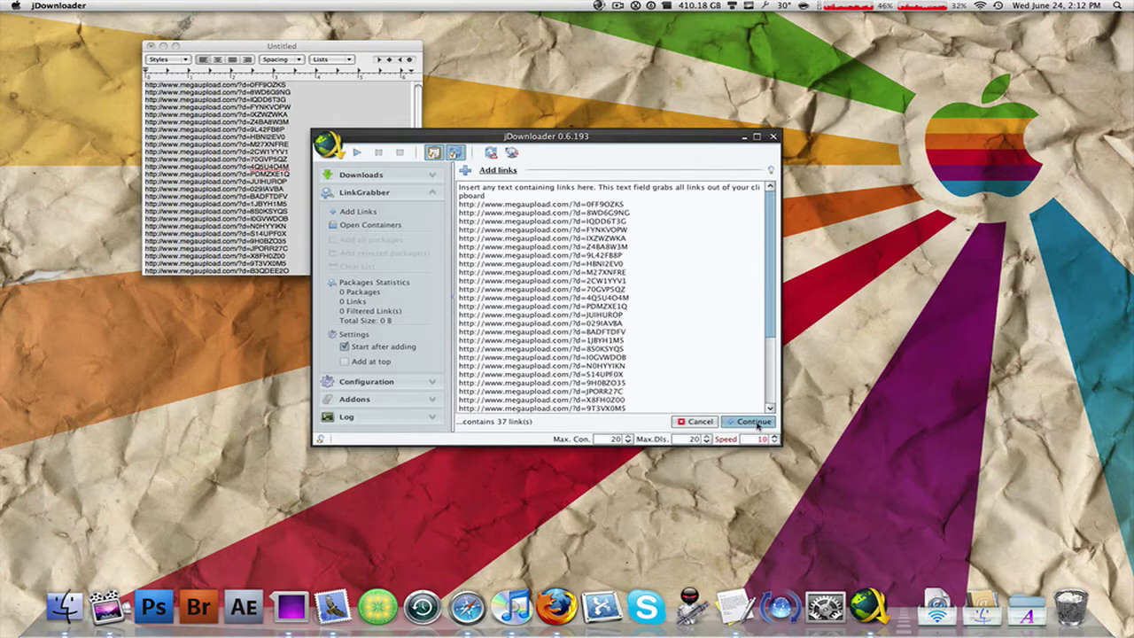
left_click(202, 182)
left_click(343, 177)
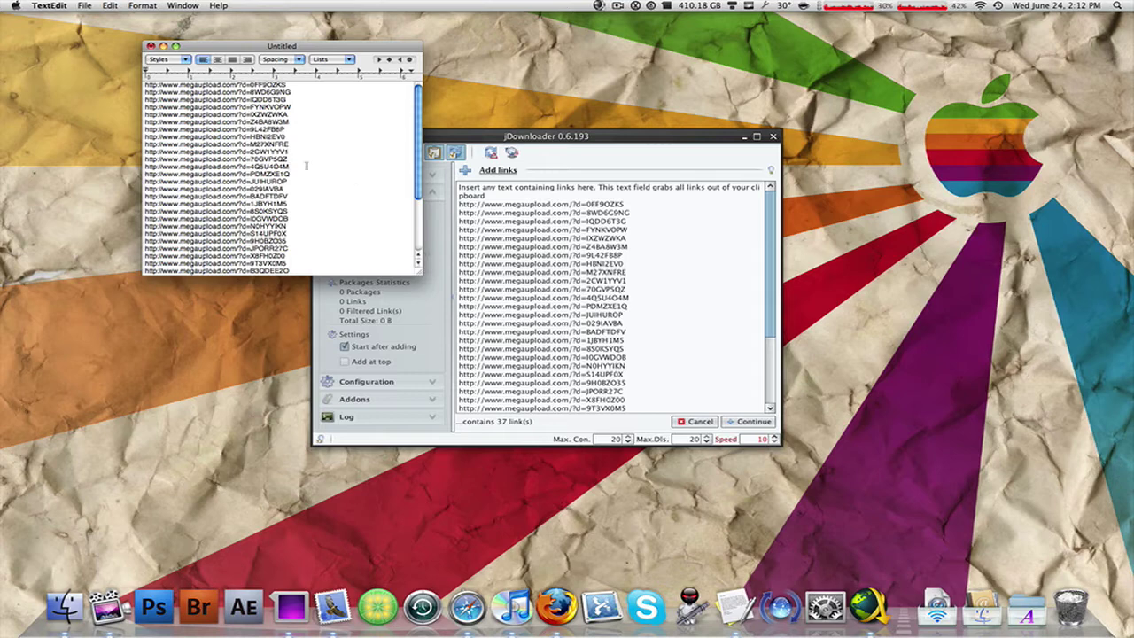
left_click(356, 189)
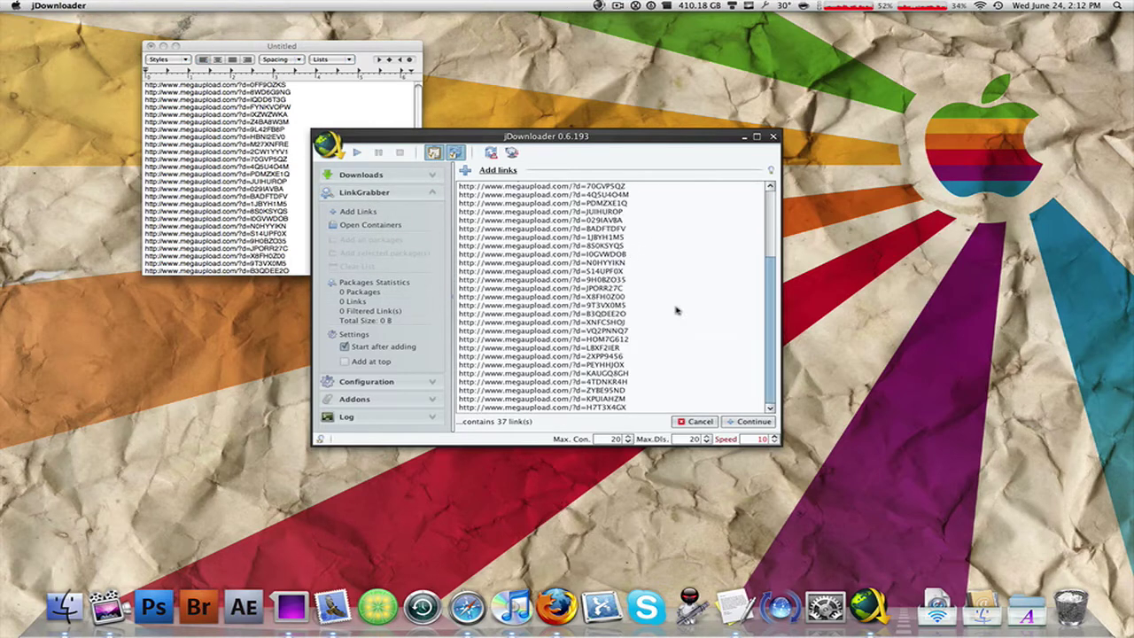
left_click(752, 420)
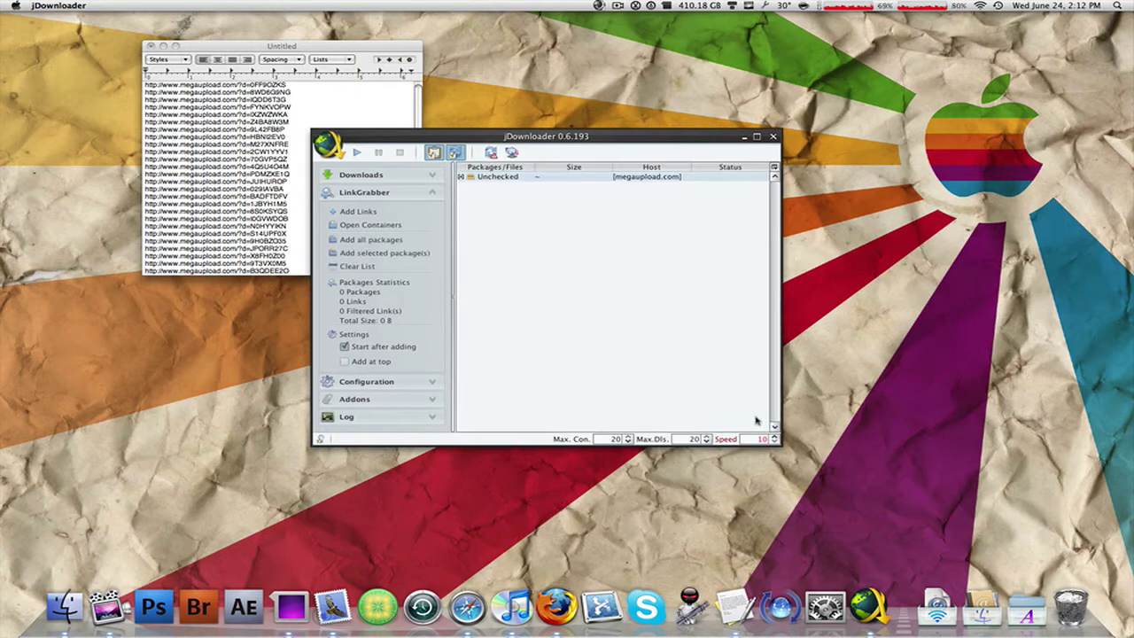
Add all grabbed packages from the LinkGrabber to the download list and select the Final Cut package.
left_click(500, 178)
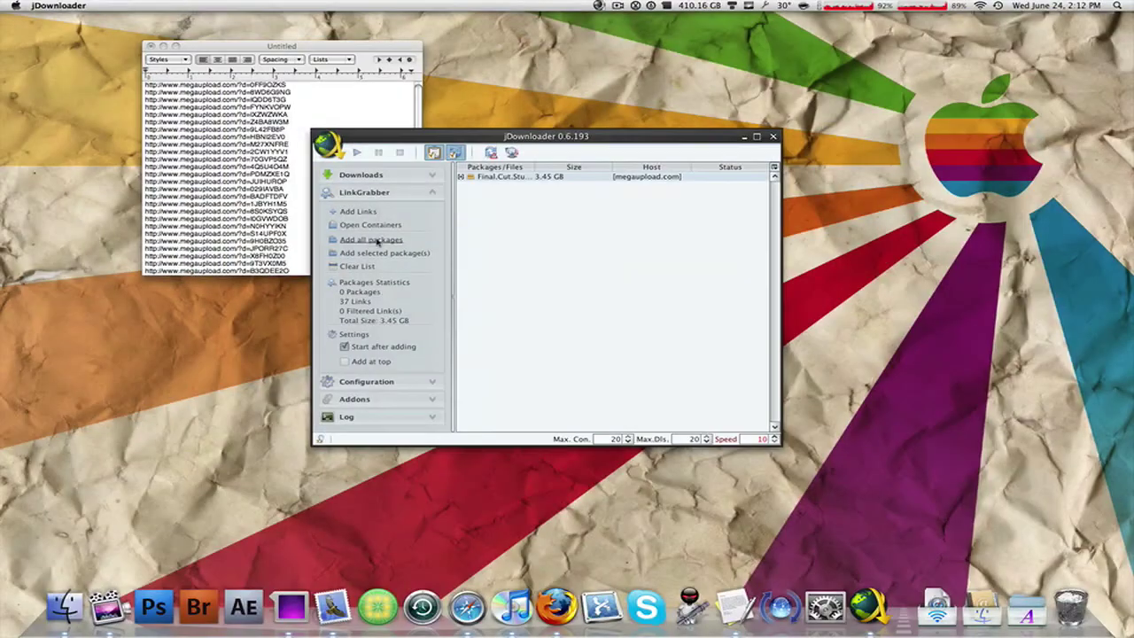
left_click(438, 244)
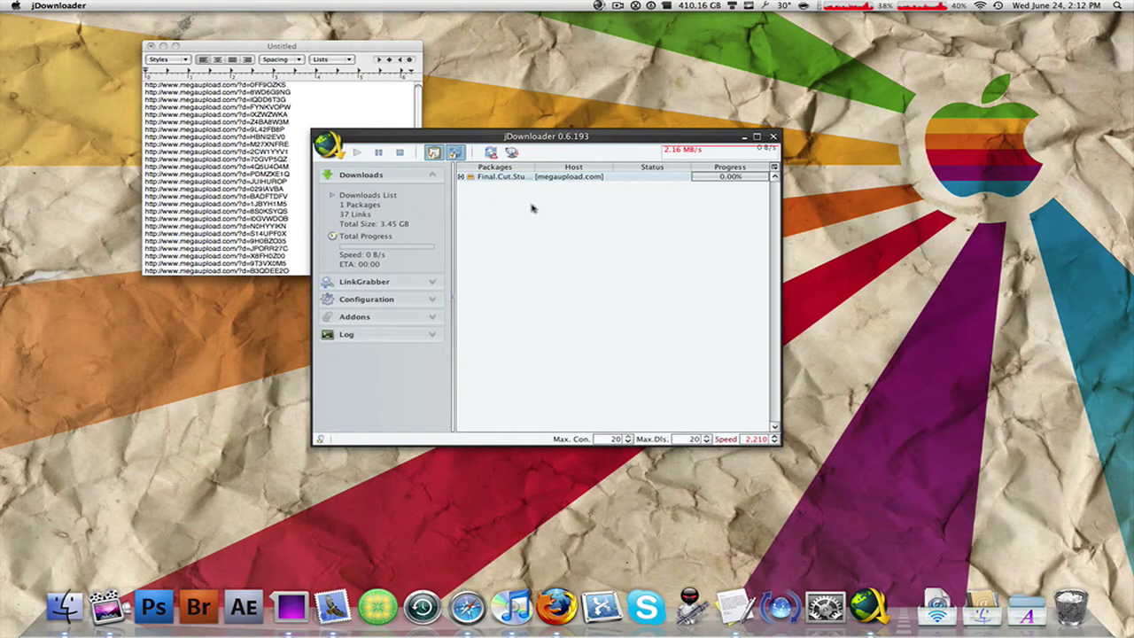
left_click(510, 179)
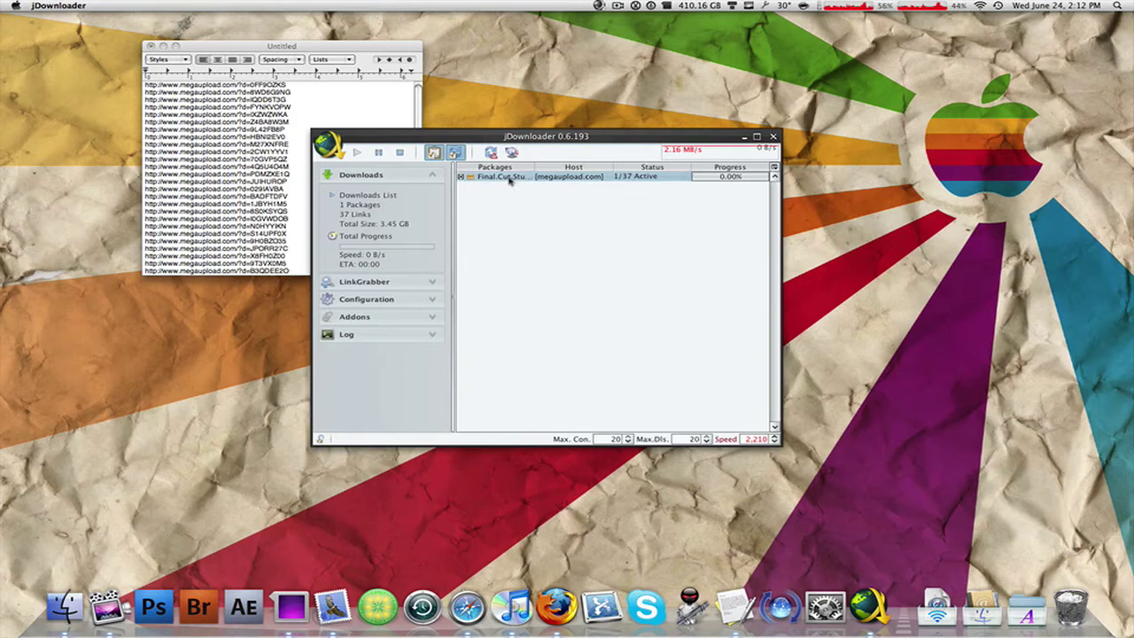
Compare the TextEdit link list with the download list, expanding the Final Cut package to examine its part files and their progress.
left_click(256, 129)
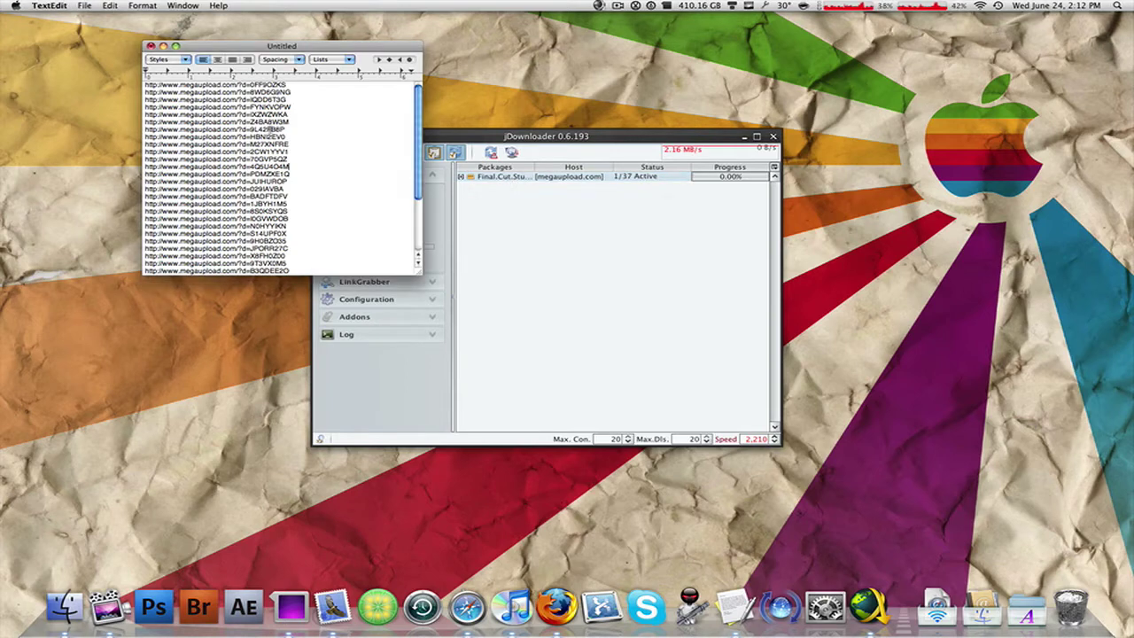
scroll(272, 130, "down", 1)
left_click(561, 240)
left_click(517, 176)
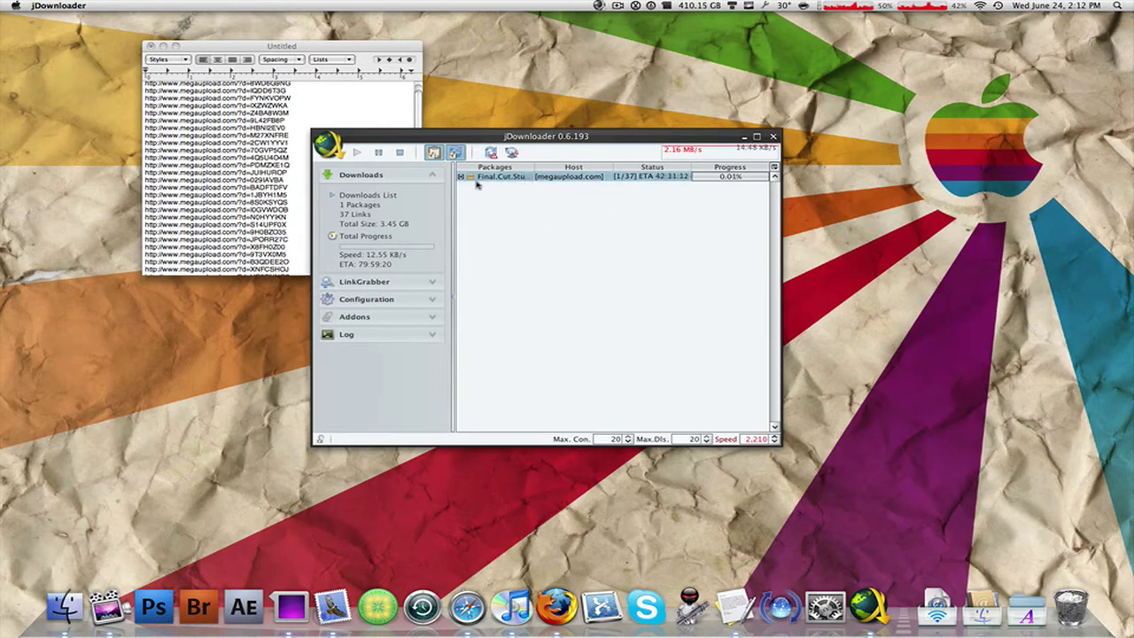
left_click(462, 177)
left_click(536, 223)
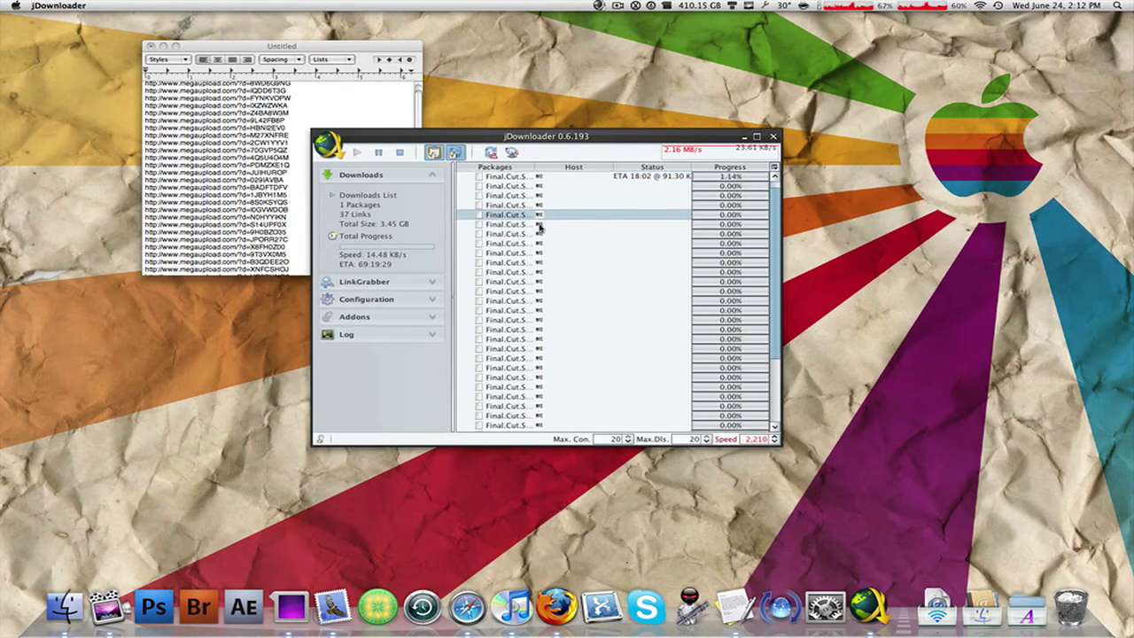
scroll(541, 228, "down", 3)
scroll(540, 229, "up", 1)
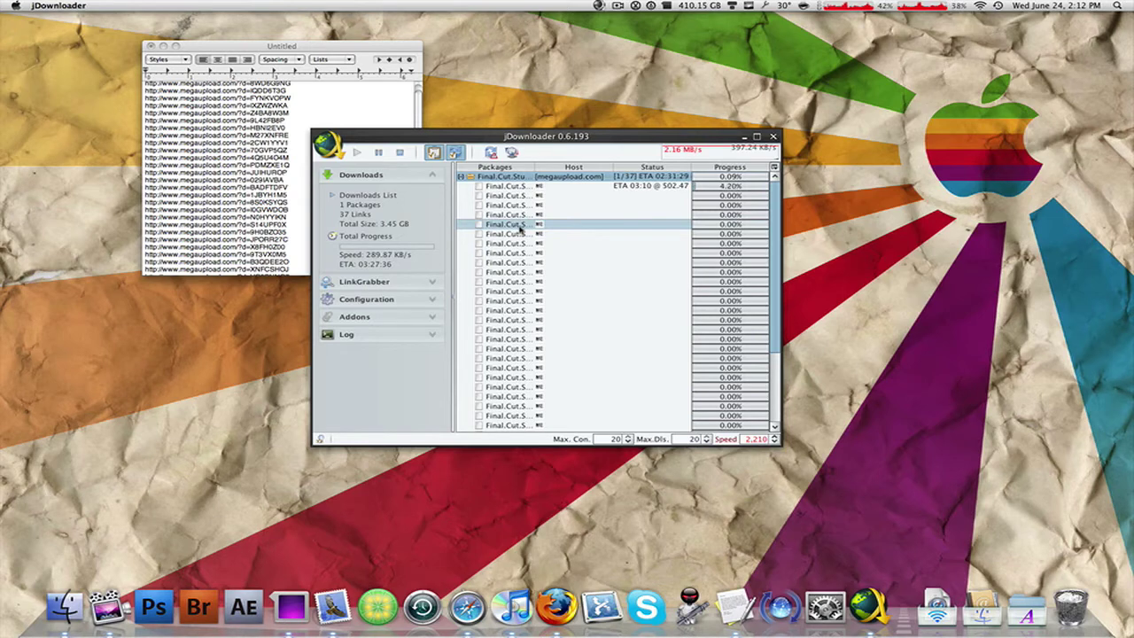
left_click(669, 186)
left_click(664, 187)
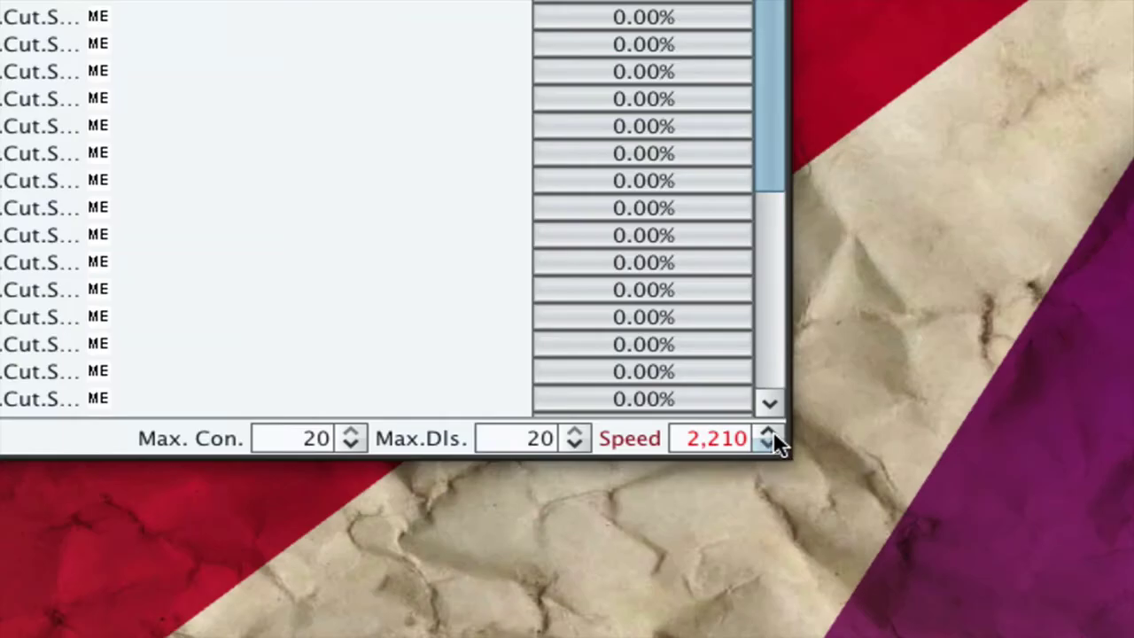
Raise the download speed limit to 2,360 and check the package's file list.
left_click(774, 437)
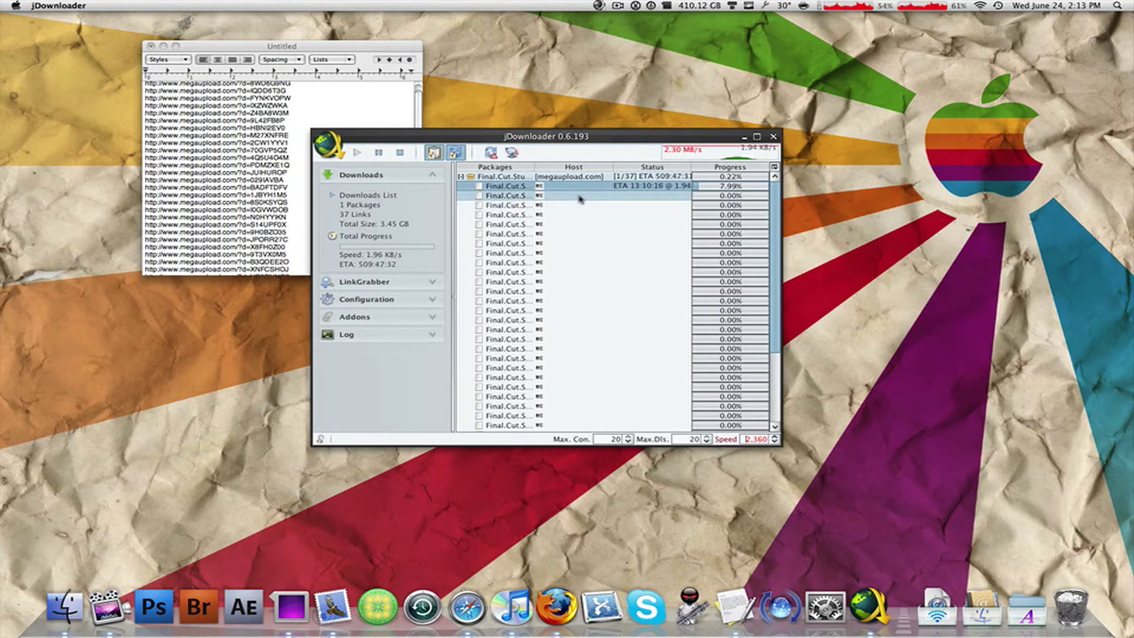
scroll(580, 200, "down", 4)
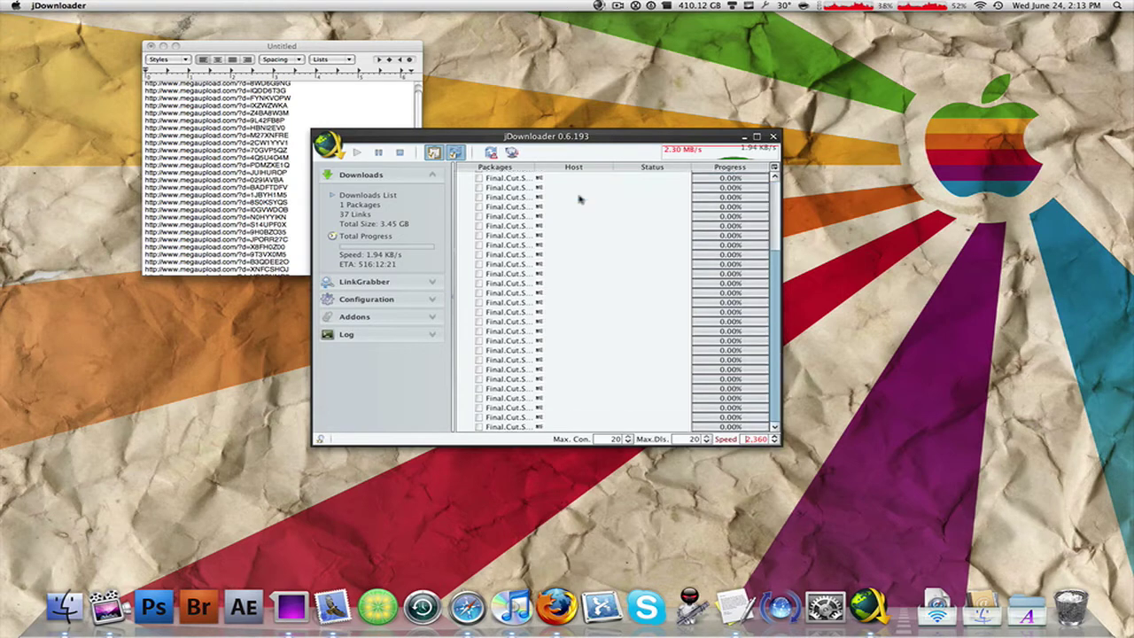
left_click(581, 199)
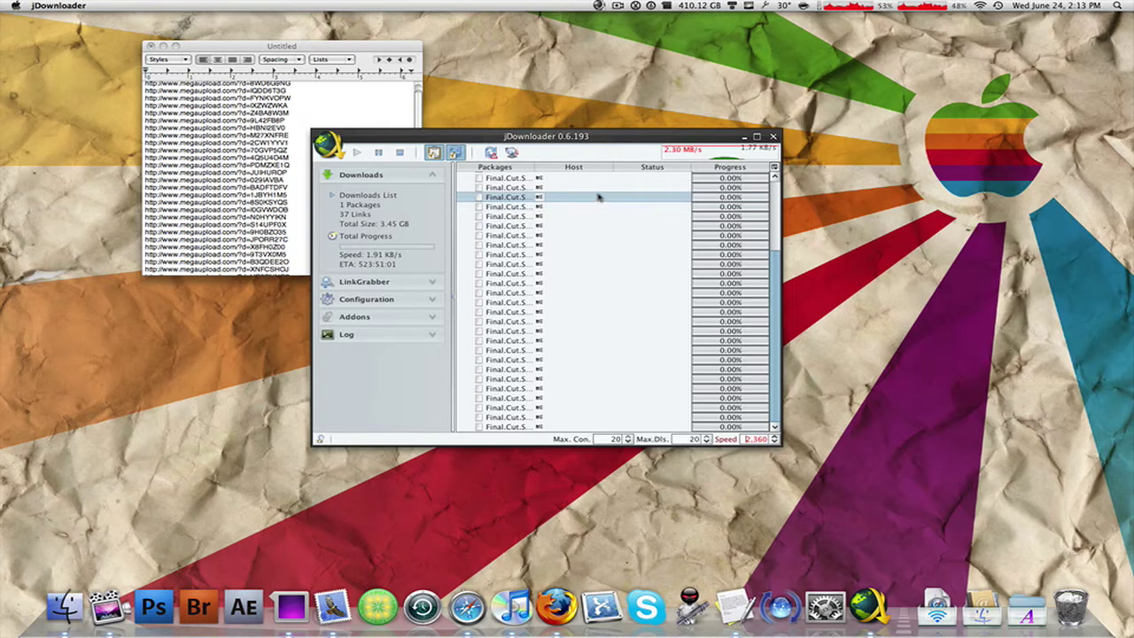
left_click(599, 197)
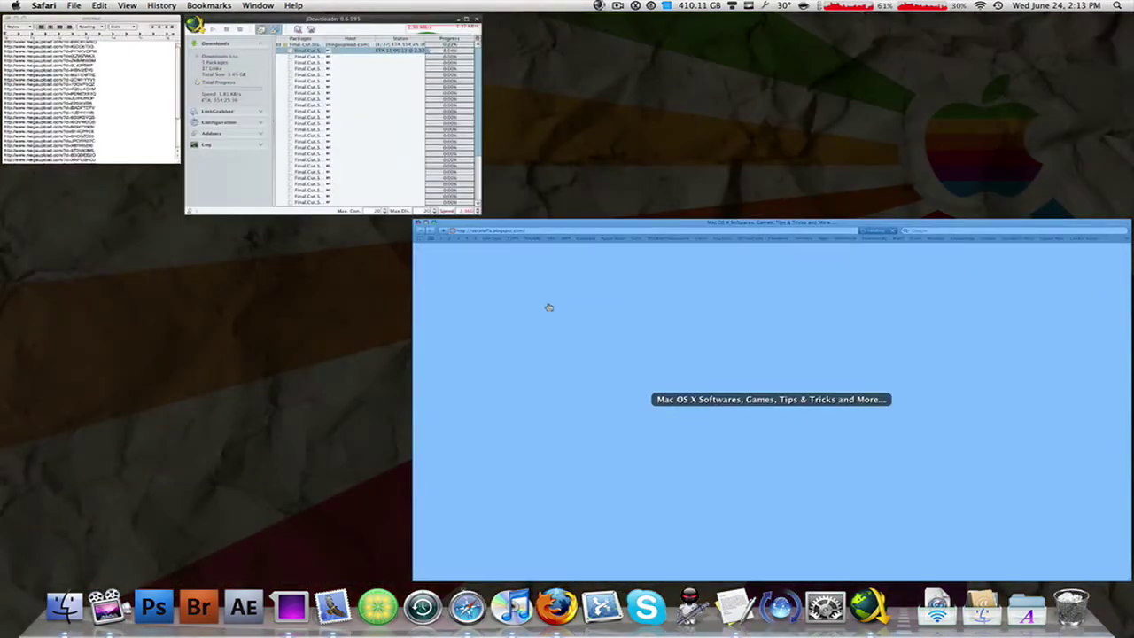
Switch to the Safari page osxstuffs.blogspot.com and copy all the RapidShare links for Red Alert 3, from part 001 to 065.
left_click(337, 115)
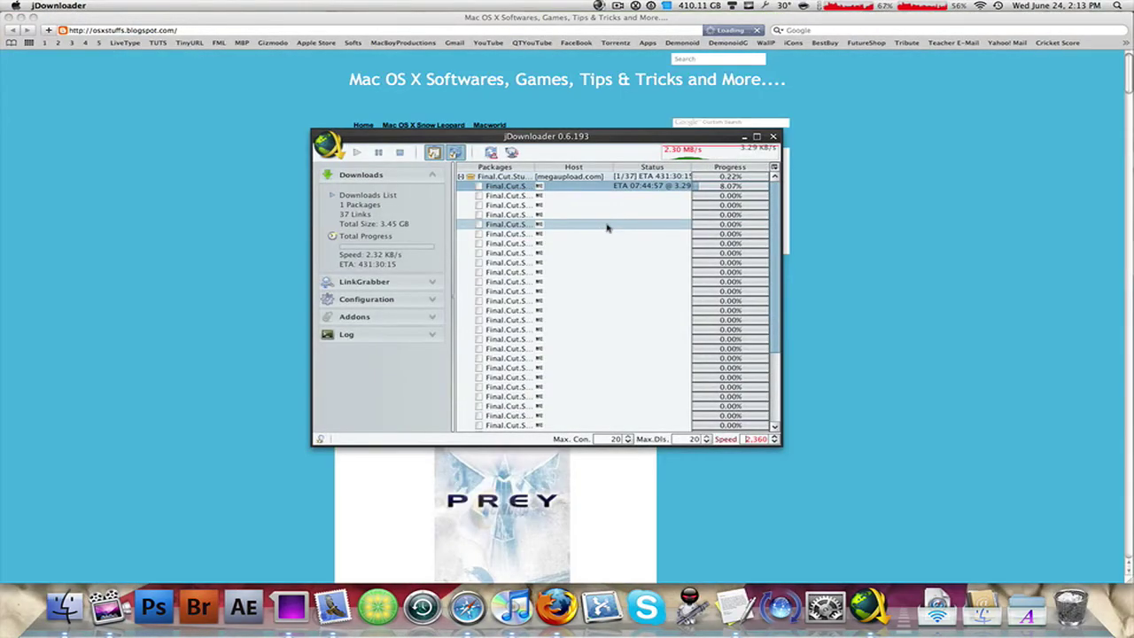
left_click(260, 165)
scroll(263, 163, "down", 10)
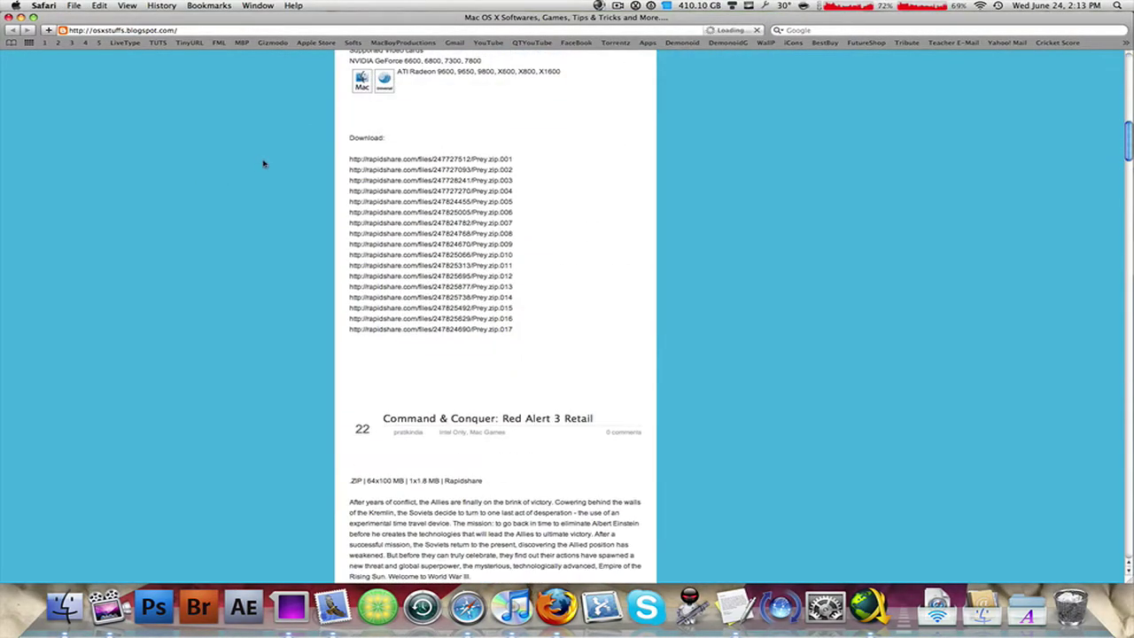
scroll(264, 163, "down", 15)
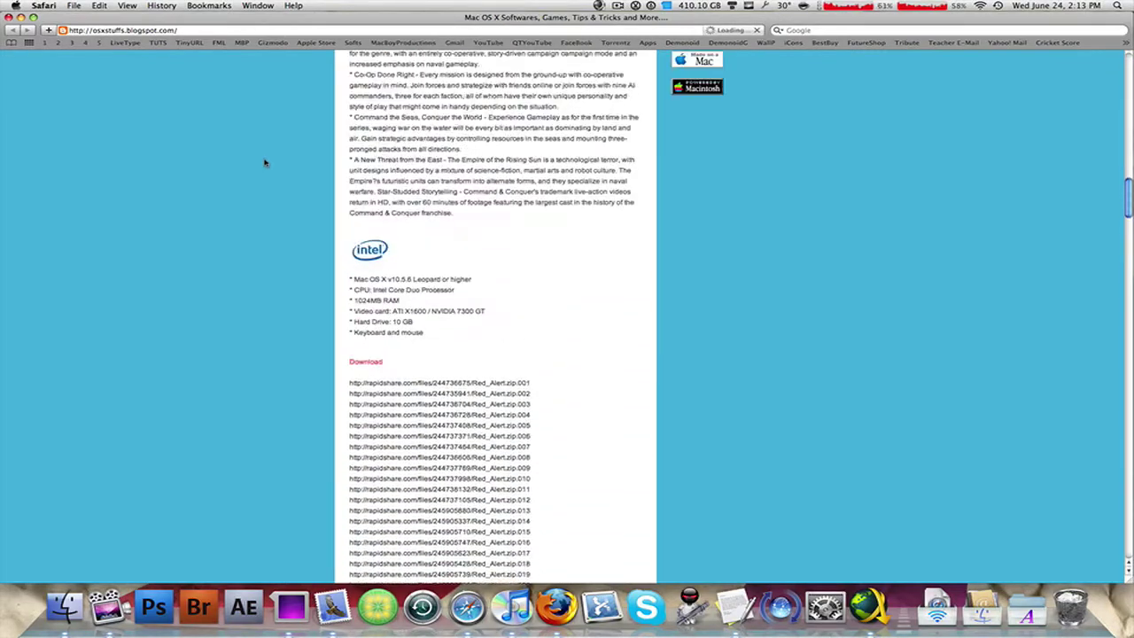
scroll(265, 162, "up", 6)
scroll(265, 162, "down", 8)
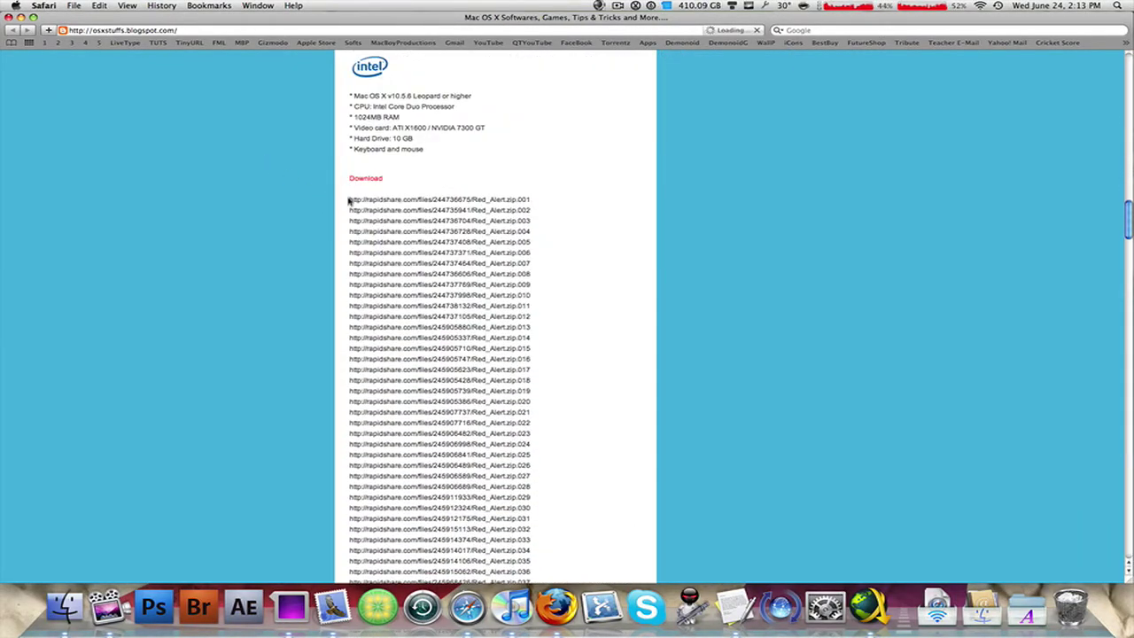
left_click_drag(348, 196, 531, 473)
key("super+c")
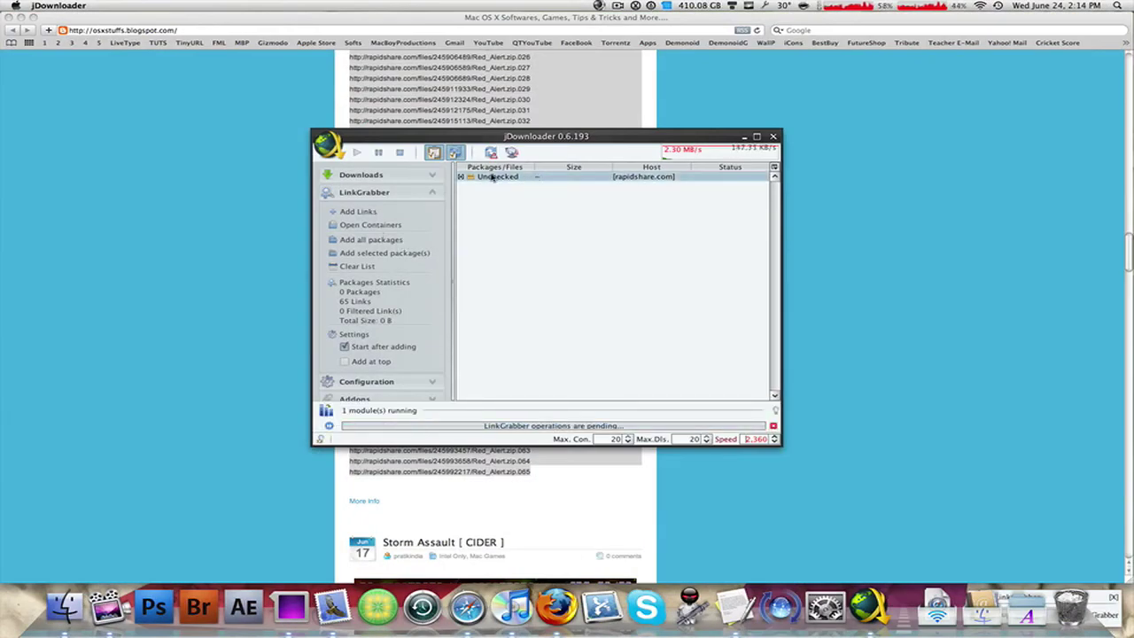
Inspect the grabbed Red Alert package, add all packages to the download list, and collapse the Final Cut package.
left_click(462, 176)
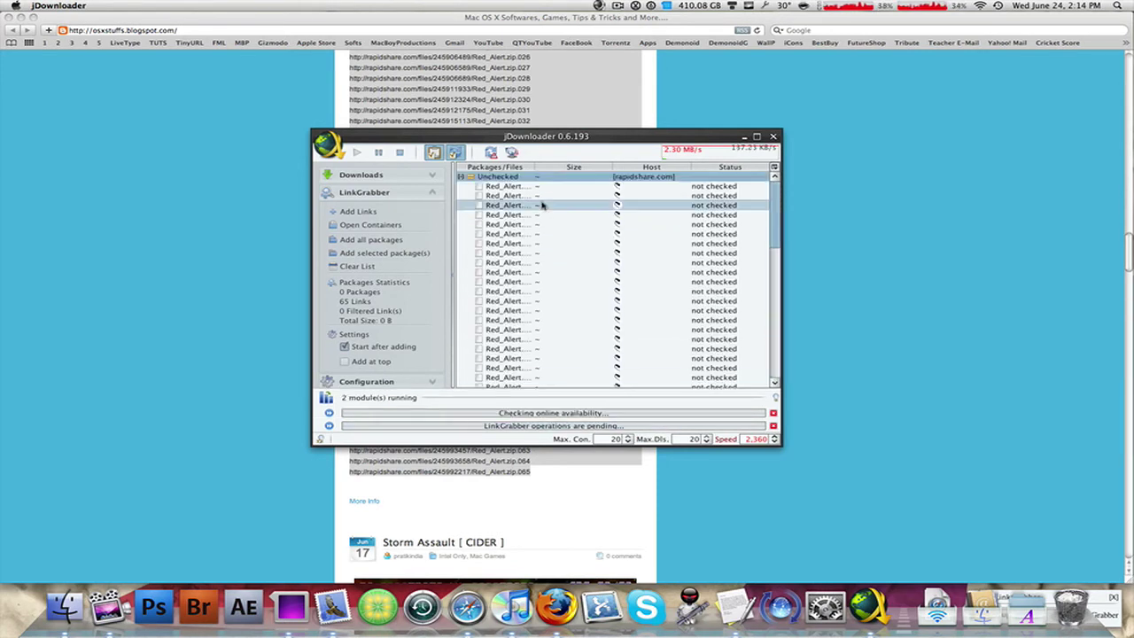
left_click(371, 240)
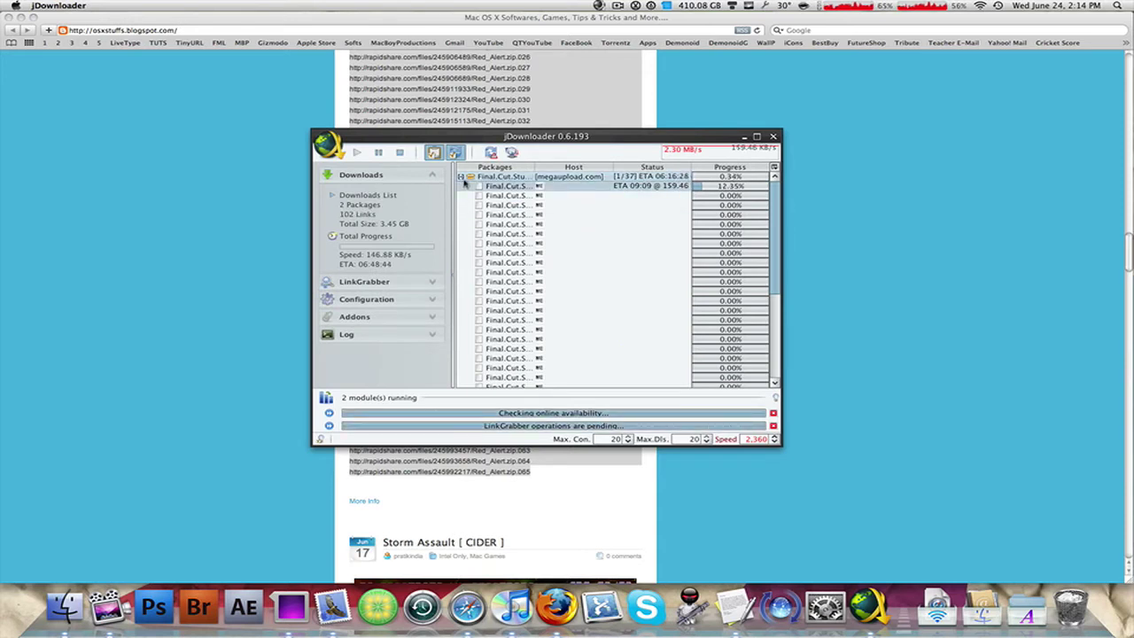
left_click(461, 176)
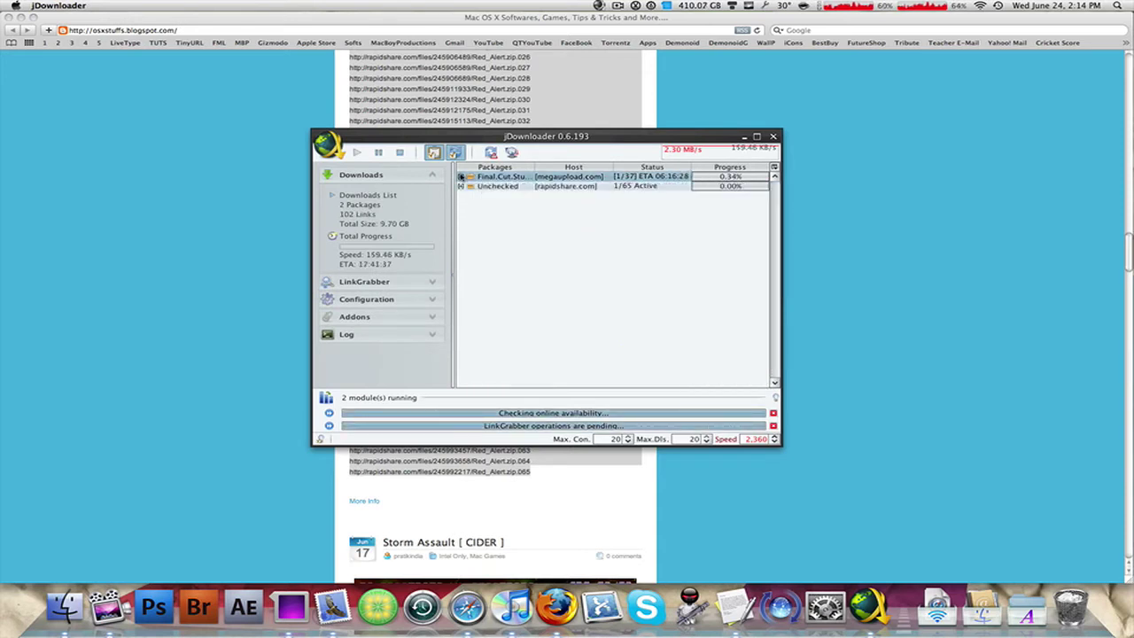
Hide Safari and move the jDownloader window up beside the TextEdit document.
key("XF86AudioMute")
left_click(550, 256)
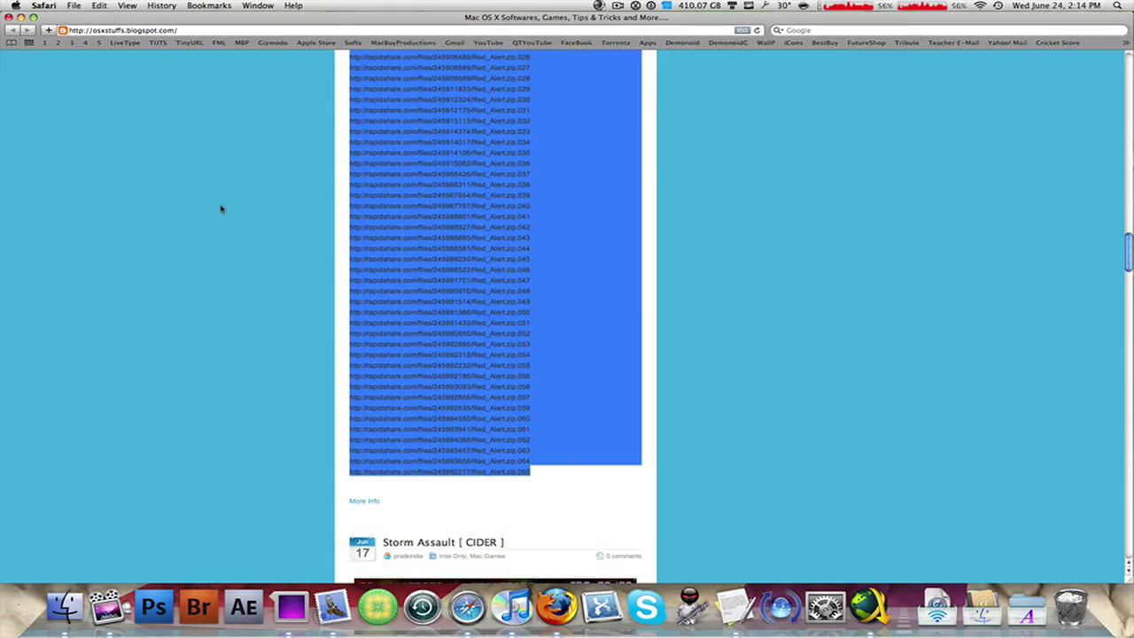
left_click(219, 209)
key("super+h")
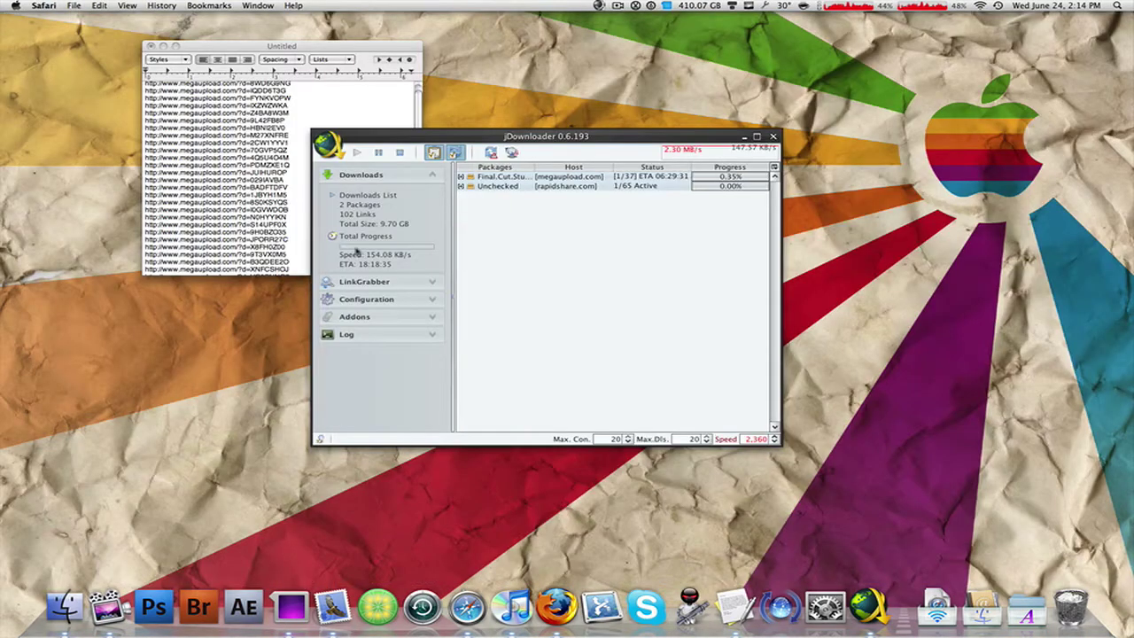
left_click(221, 150)
left_click(542, 182)
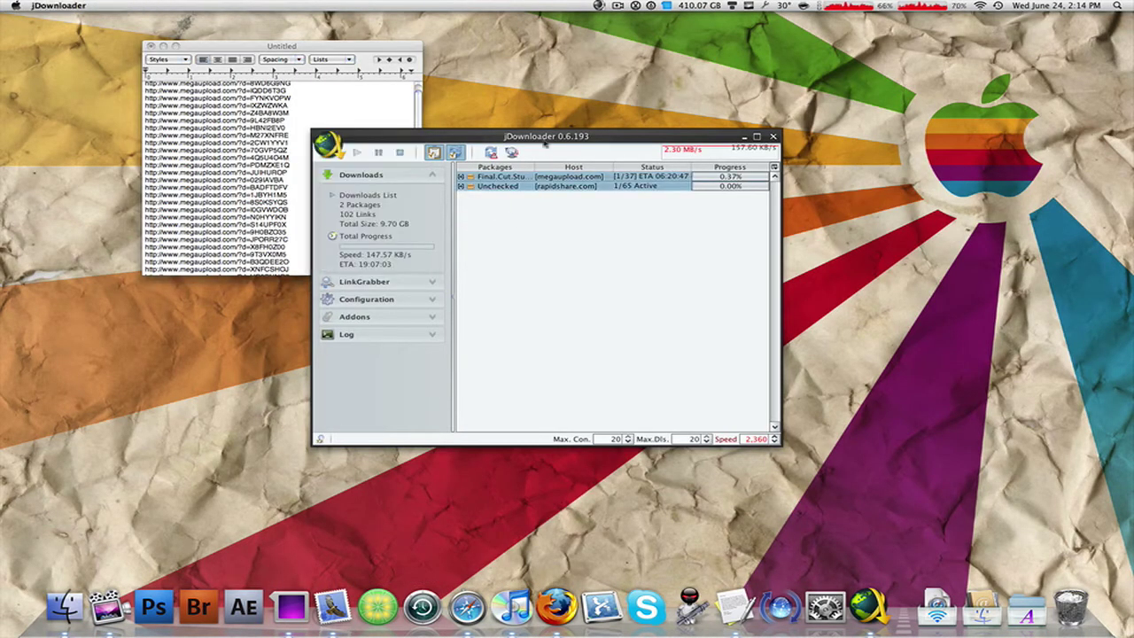
left_click_drag(543, 139, 656, 52)
left_click(741, 162)
Expand the Unchecked RapidShare package to examine its Red Alert part files, and collapse it again.
left_click(576, 98)
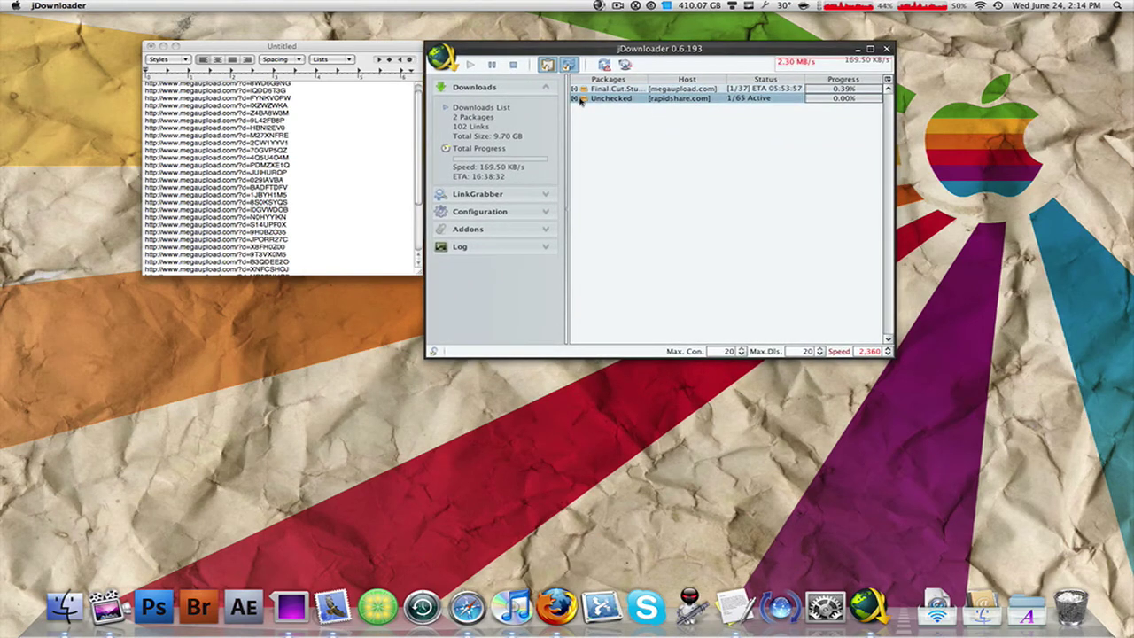
left_click(574, 99)
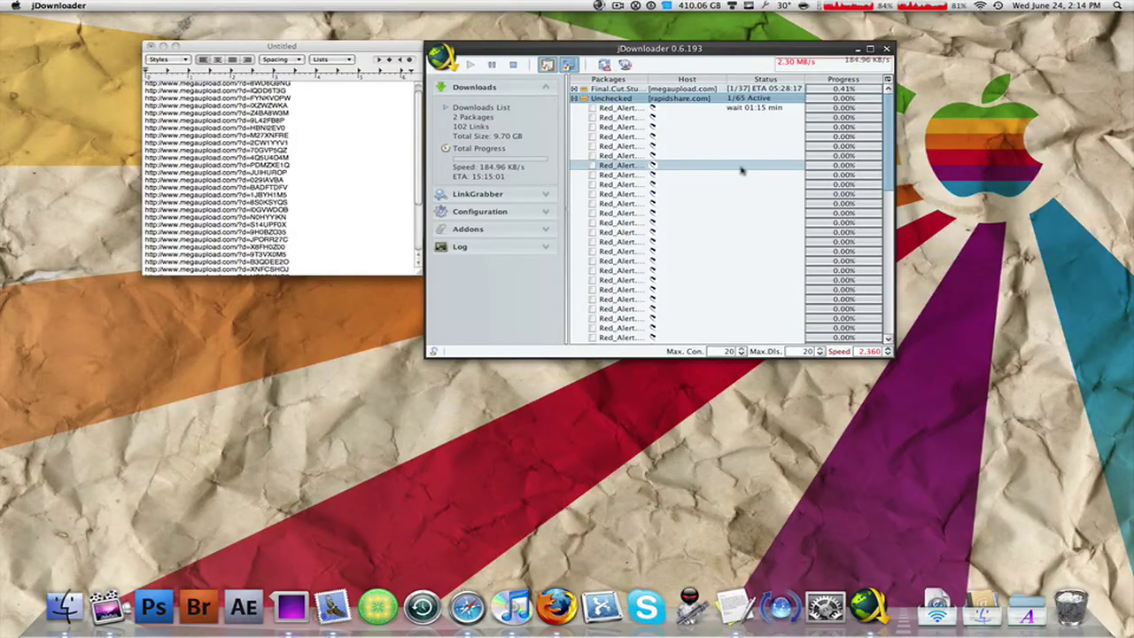
scroll(741, 170, "down", 2)
scroll(742, 171, "up", 2)
left_click(574, 99)
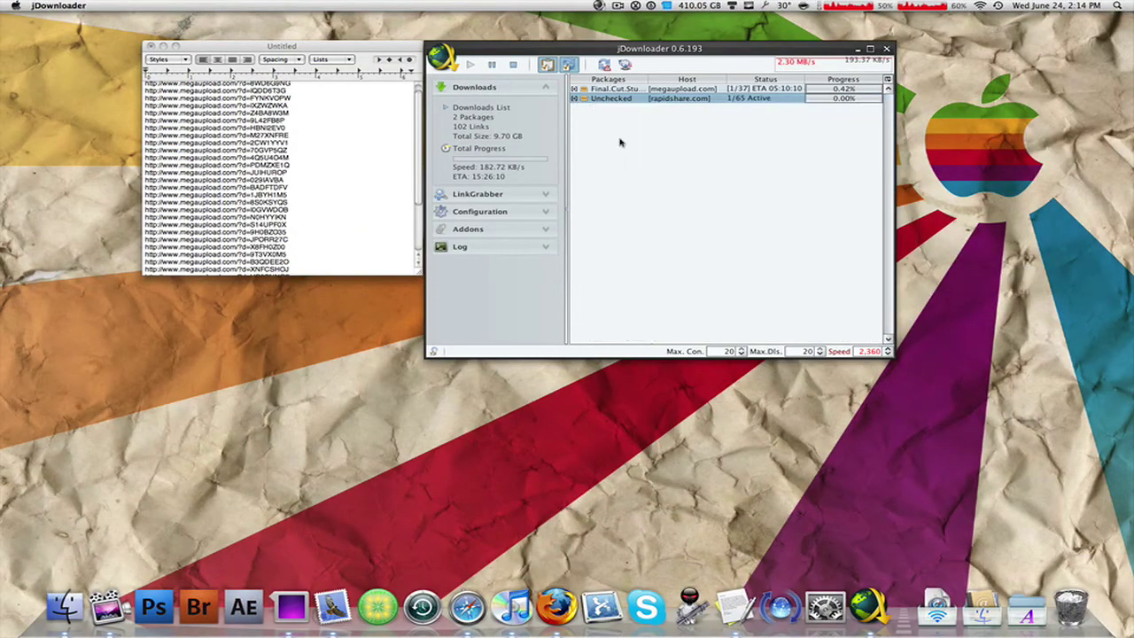